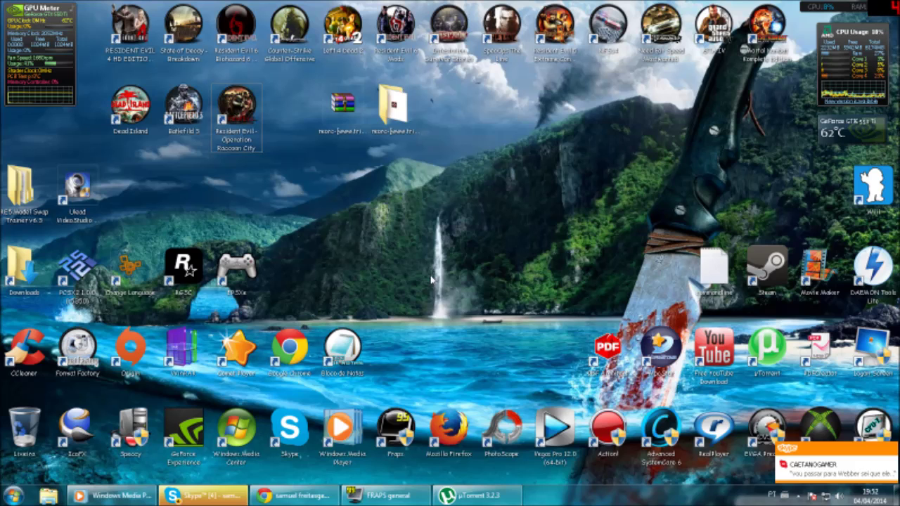
- View the Resident Evil Operation Raccoon City All DLC RePack torrent page in Chrome and highlight its web address
{"action": "left_click", "coordinate": [296, 496]}
{"action": "left_click", "coordinate": [173, 6]}
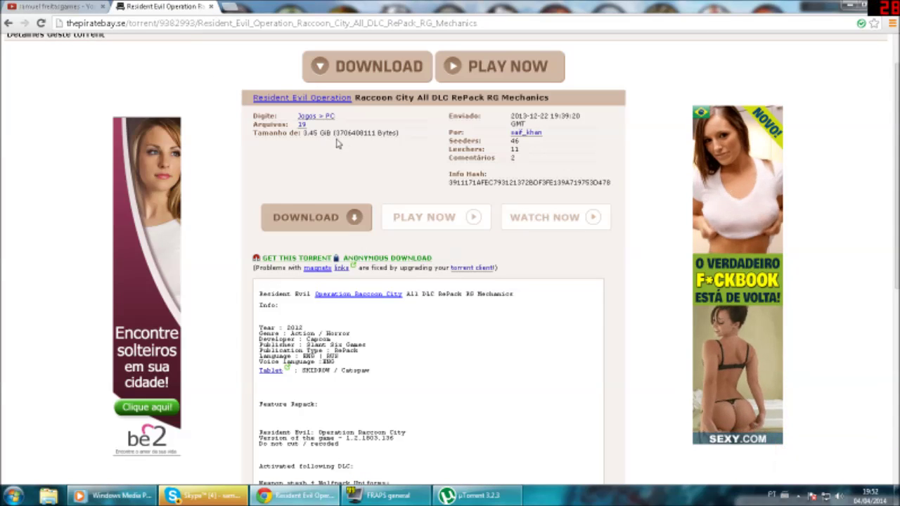
{"action": "scroll", "coordinate": [422, 183], "scroll_direction": "up", "scroll_amount": 1}
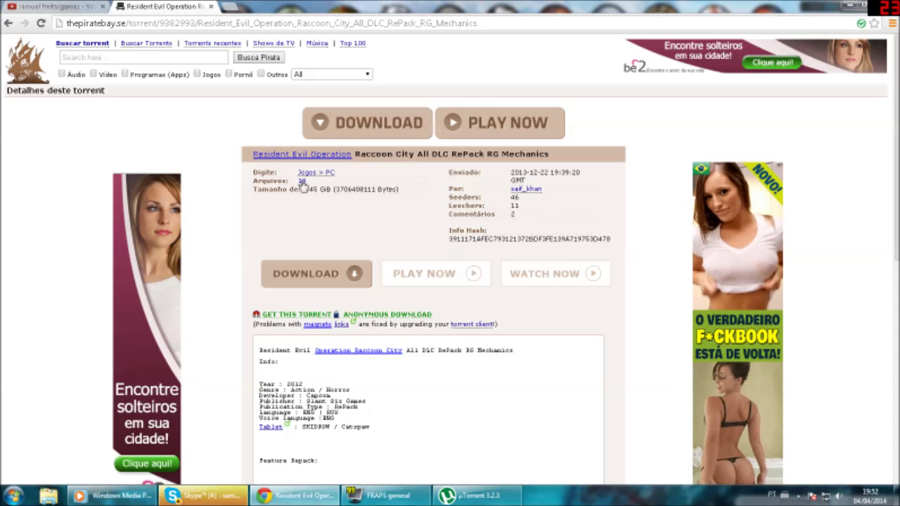
{"action": "left_click", "coordinate": [272, 23]}
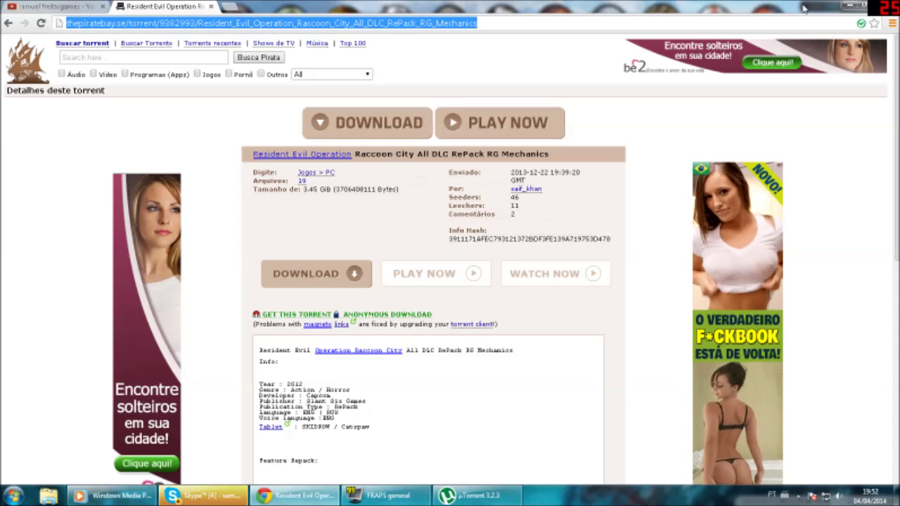
{"action": "left_click", "coordinate": [852, 6]}
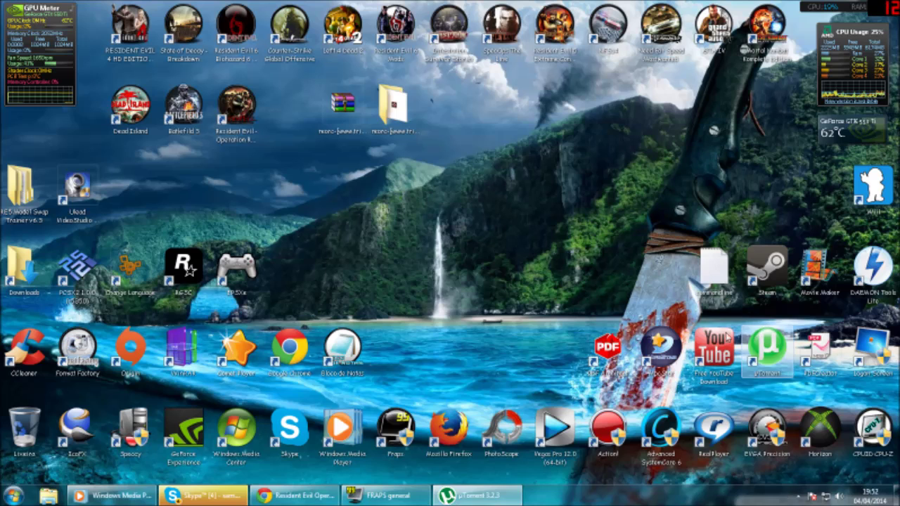
- Switch to µTorrent and inspect the Resident Evil torrent in the maximized window
{"action": "left_click", "coordinate": [475, 498]}
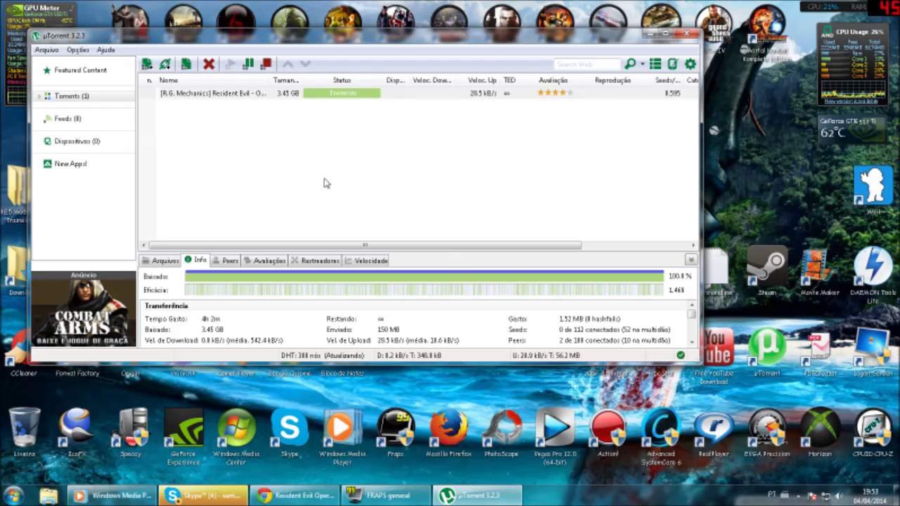
{"action": "double_click", "coordinate": [602, 34]}
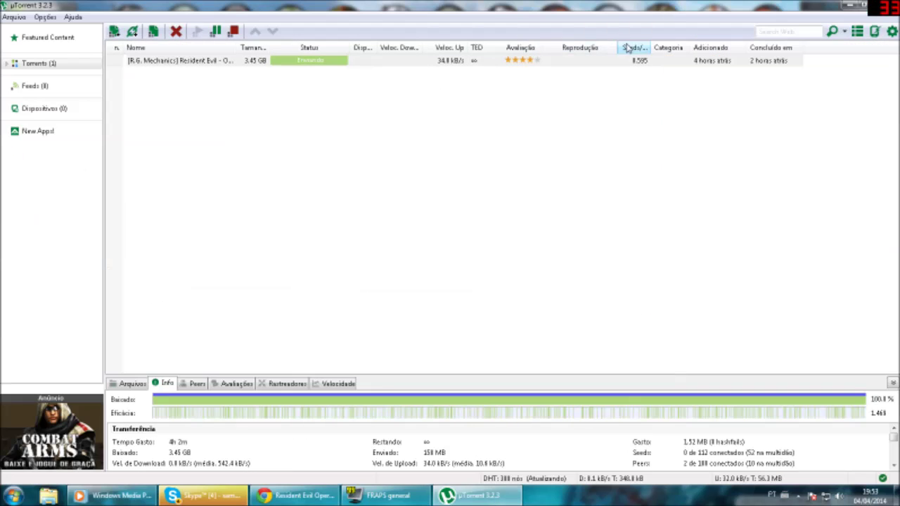
{"action": "left_click", "coordinate": [848, 6]}
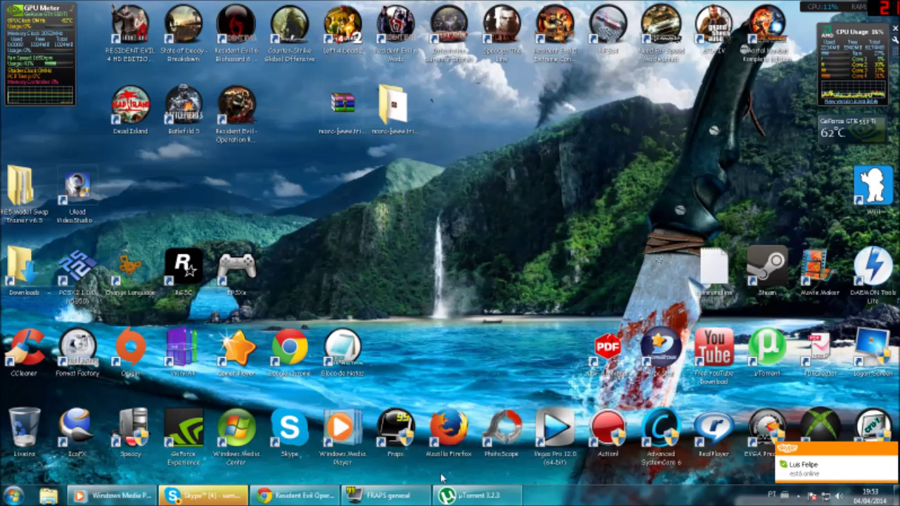
- Send the torrent page's magnet link from Chrome to µTorrent, dismissing the ad popup and declining to load trackers
{"action": "left_click", "coordinate": [312, 495]}
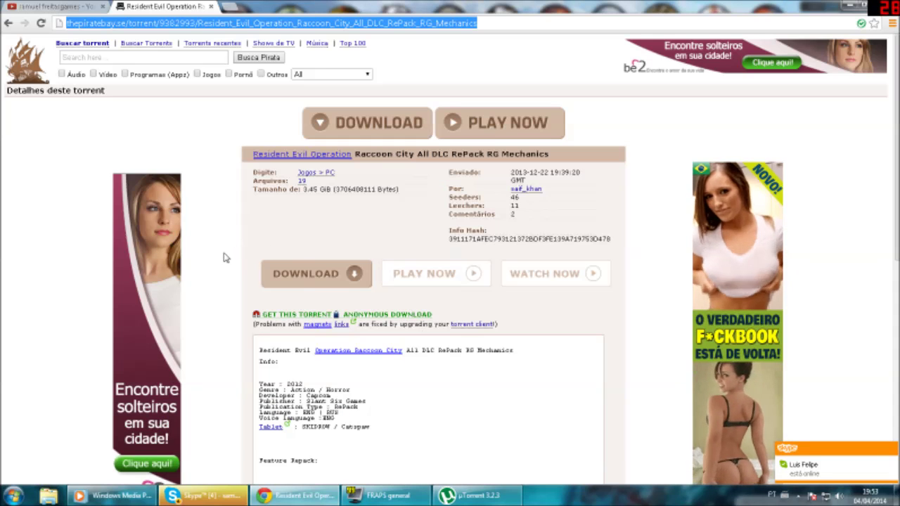
{"action": "mouse_move", "coordinate": [302, 155]}
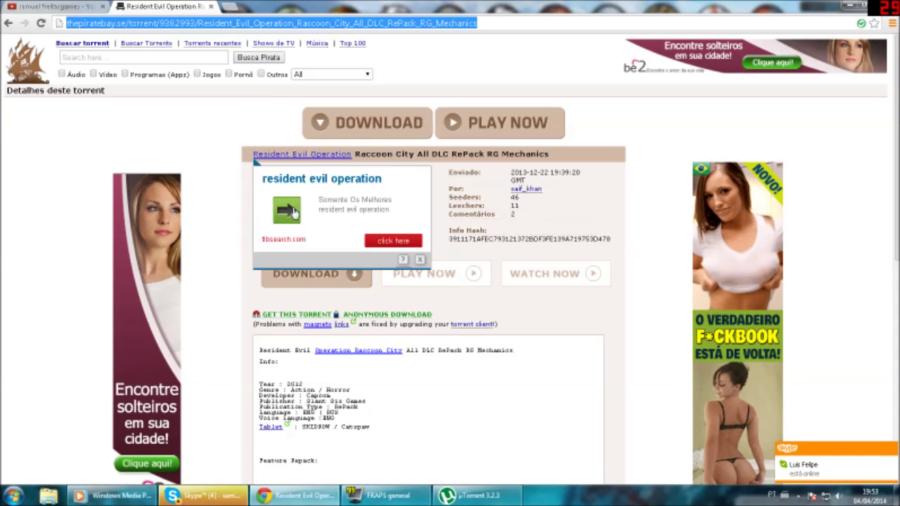
{"action": "left_click", "coordinate": [420, 260]}
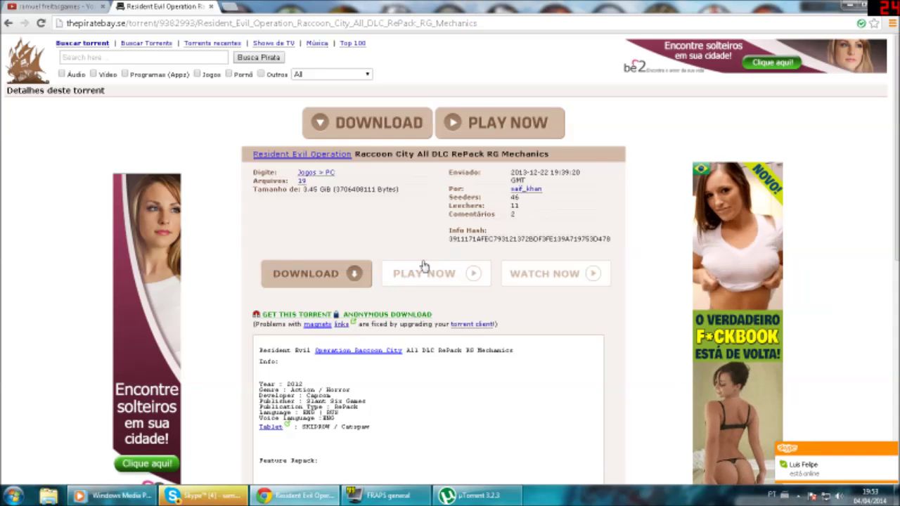
{"action": "left_click", "coordinate": [289, 315]}
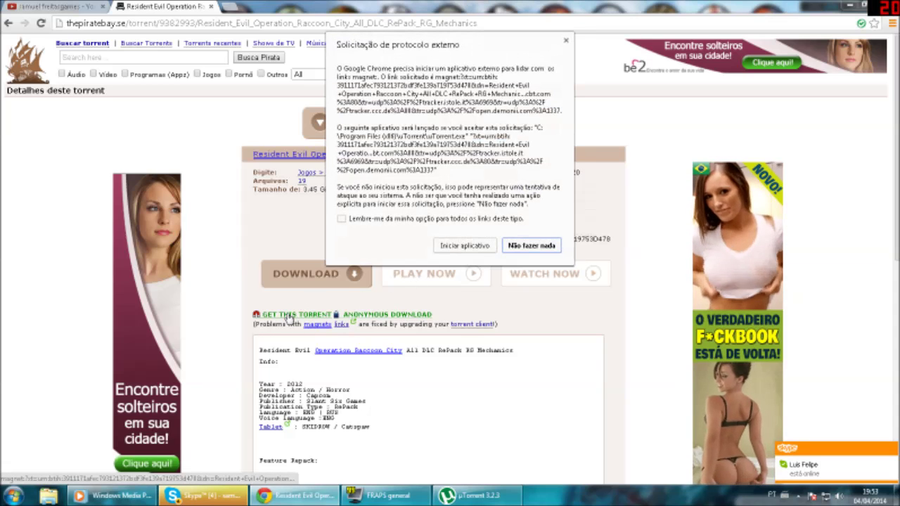
{"action": "left_click", "coordinate": [464, 247]}
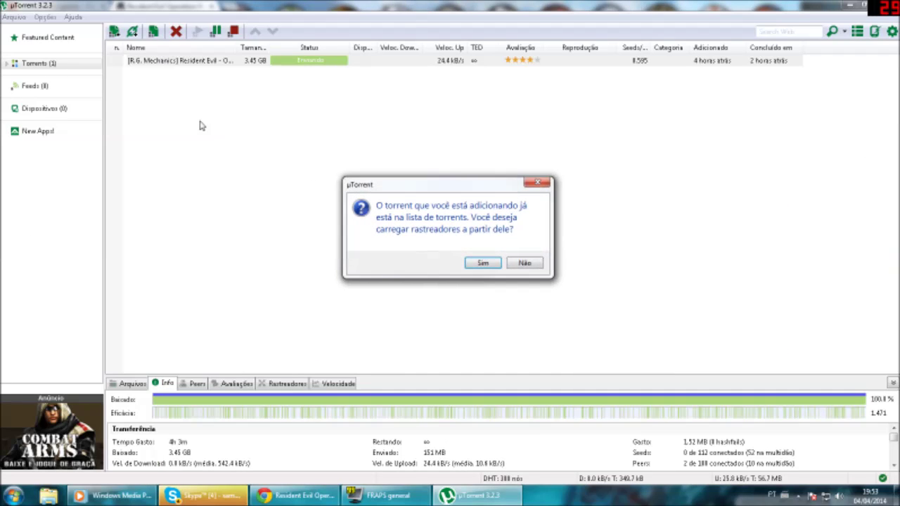
{"action": "left_click", "coordinate": [522, 264]}
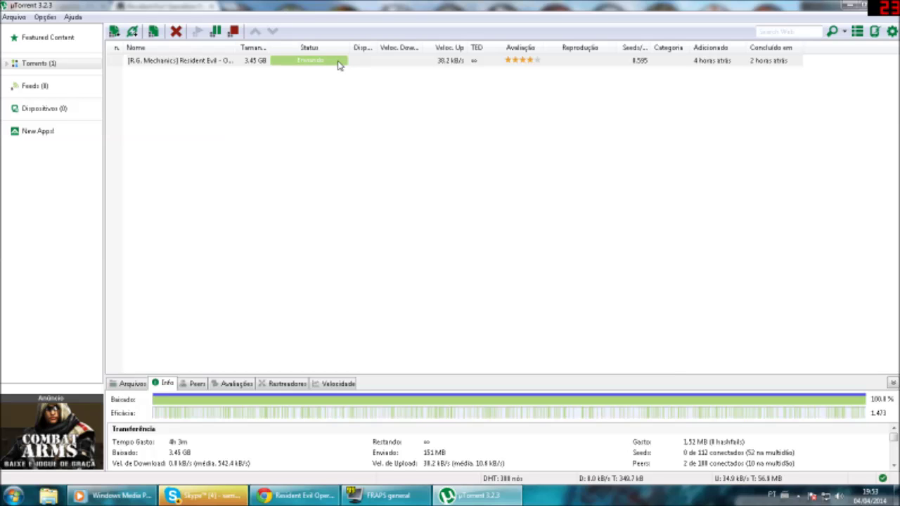
- Check the torrent's entry in the list, and minimize µTorrent and the browser to reach the desktop
{"action": "left_click", "coordinate": [337, 64]}
{"action": "left_click", "coordinate": [331, 190]}
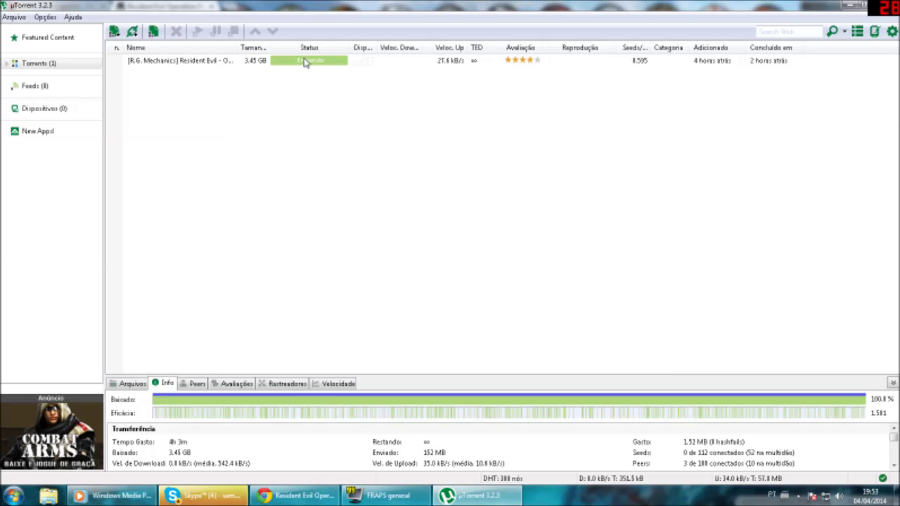
{"action": "left_click", "coordinate": [848, 6]}
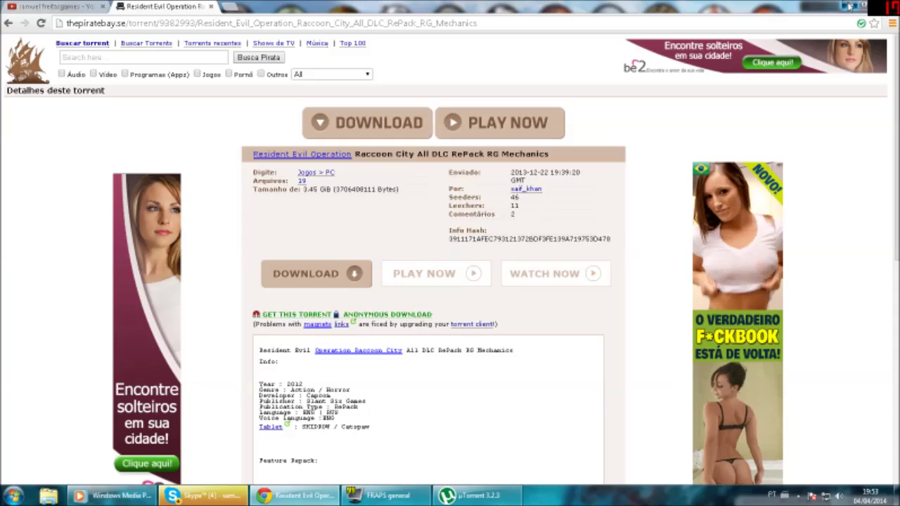
{"action": "left_click", "coordinate": [848, 5]}
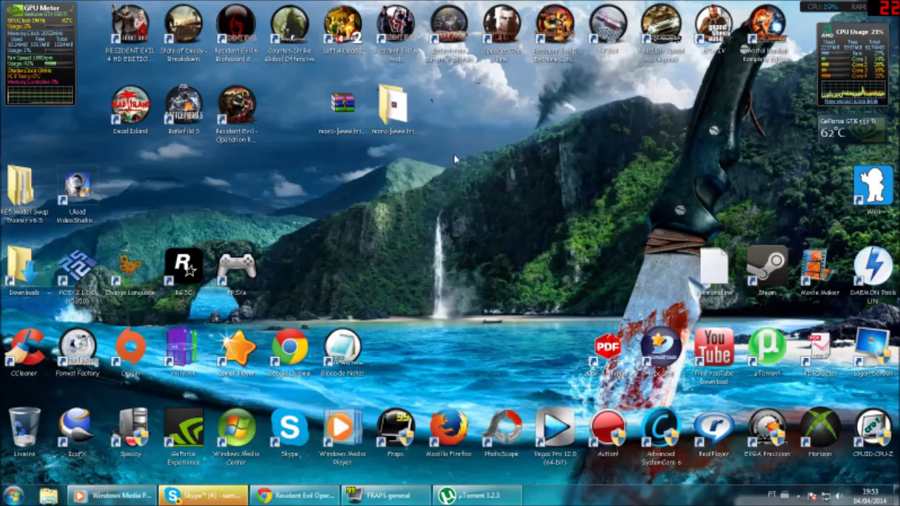
- Open the Downloads folder in a maximized window and enter the [R.G. Mechanics] Resident Evil - Operation Raccoon City folder
{"action": "double_click", "coordinate": [6, 263]}
{"action": "left_click", "coordinate": [325, 252]}
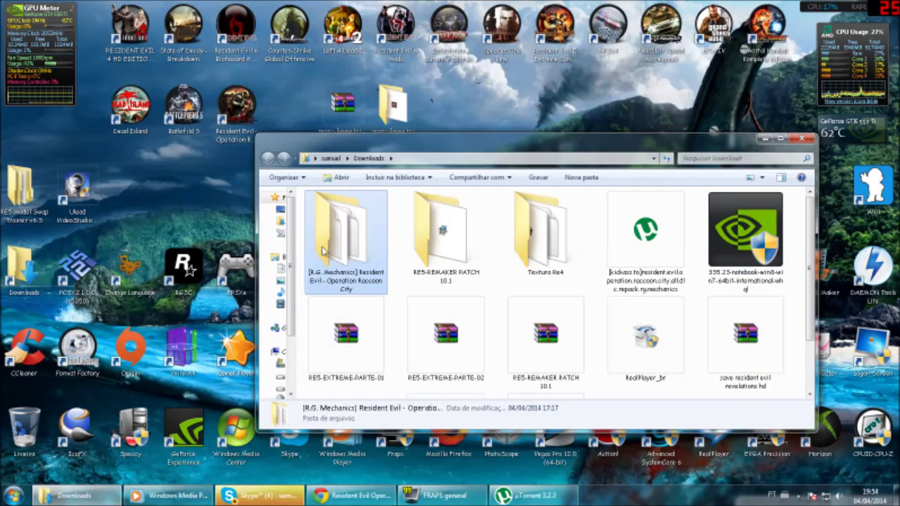
{"action": "double_click", "coordinate": [415, 140]}
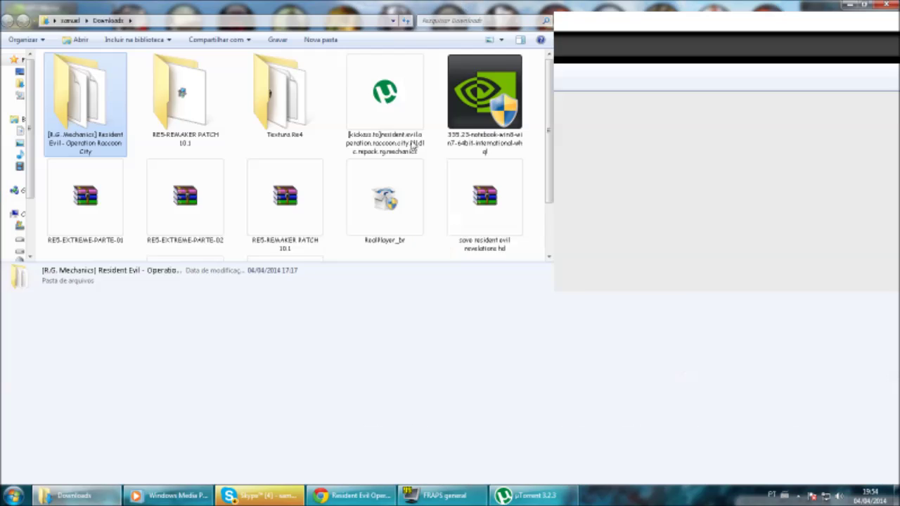
{"action": "left_click", "coordinate": [454, 86]}
{"action": "left_click", "coordinate": [454, 224]}
{"action": "left_click", "coordinate": [86, 105]}
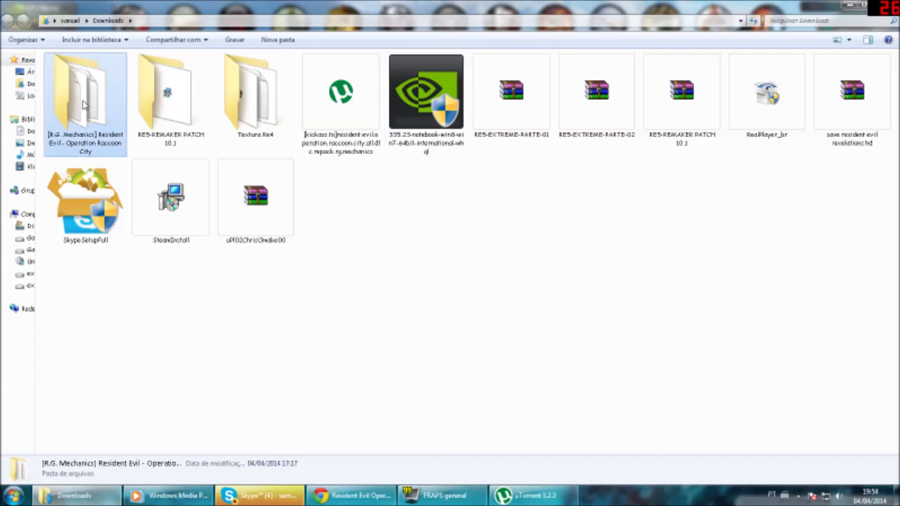
{"action": "double_click", "coordinate": [90, 104]}
{"action": "left_click", "coordinate": [91, 97]}
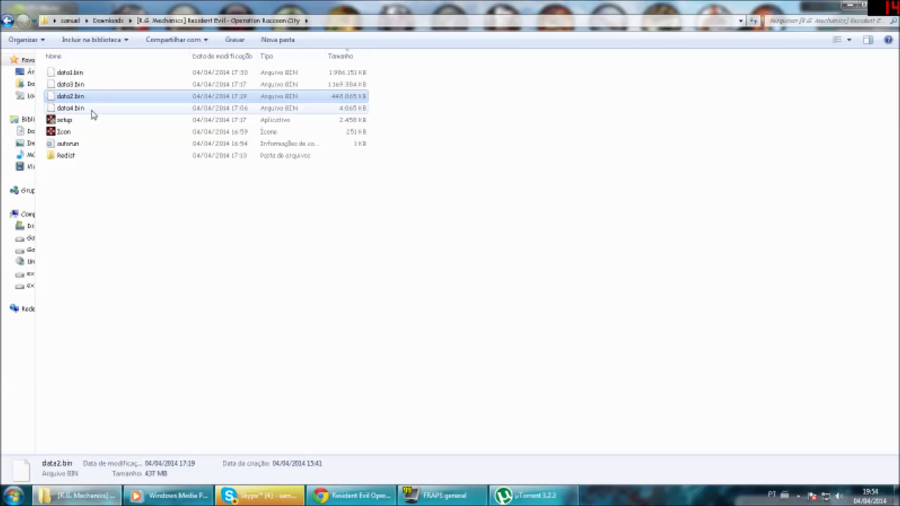
{"action": "left_click", "coordinate": [122, 209]}
- Run the game's setup application, confirm the setup language and decline removing the installed game
{"action": "double_click", "coordinate": [120, 122]}
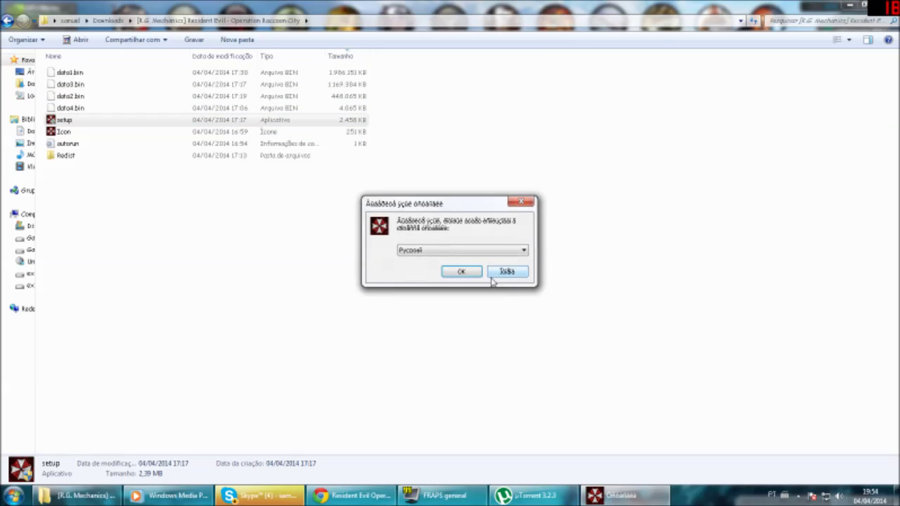
{"action": "left_click", "coordinate": [444, 252]}
{"action": "left_click", "coordinate": [447, 268]}
{"action": "left_click", "coordinate": [462, 272]}
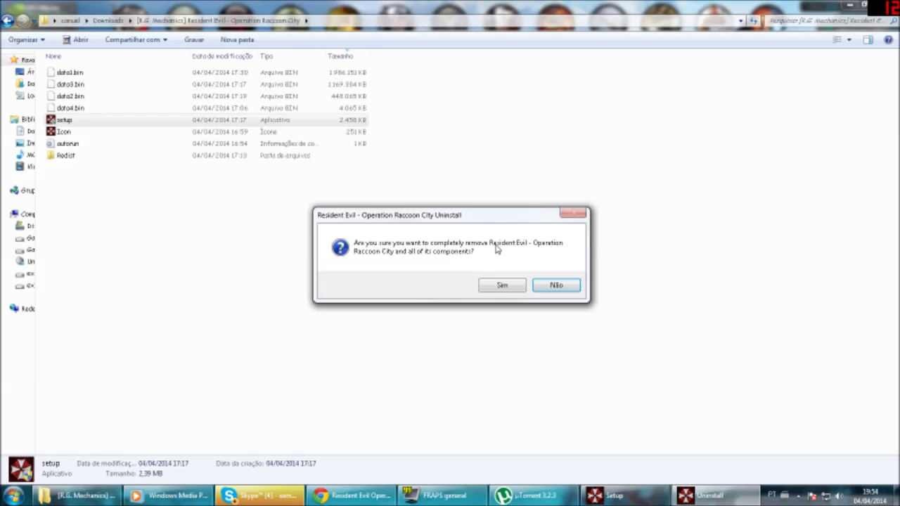
{"action": "left_click", "coordinate": [555, 285]}
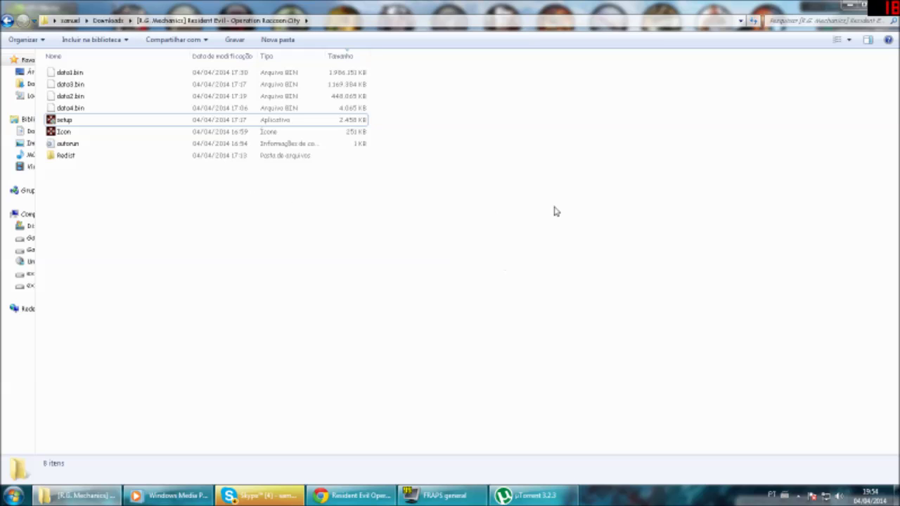
- Return to the Downloads folder, close its window and point out the game's desktop shortcut
{"action": "left_click", "coordinate": [7, 21]}
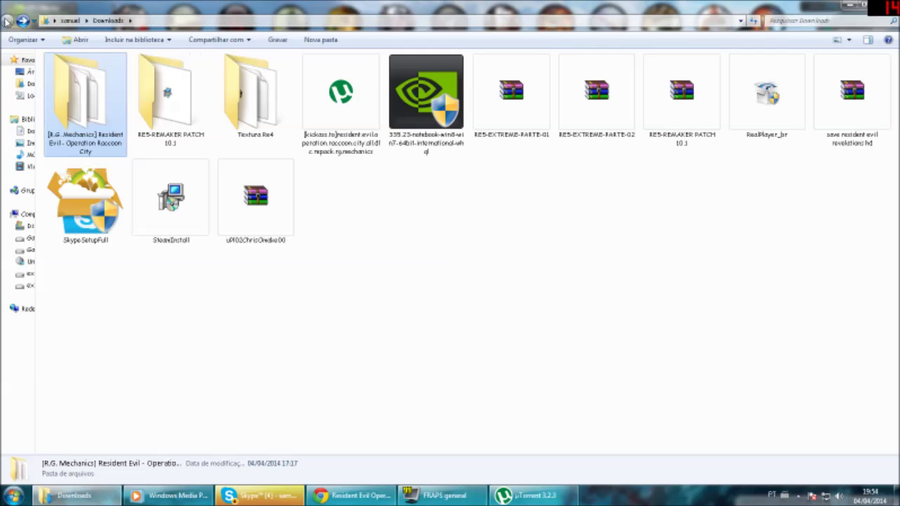
{"action": "double_click", "coordinate": [330, 4]}
{"action": "left_click", "coordinate": [607, 63]}
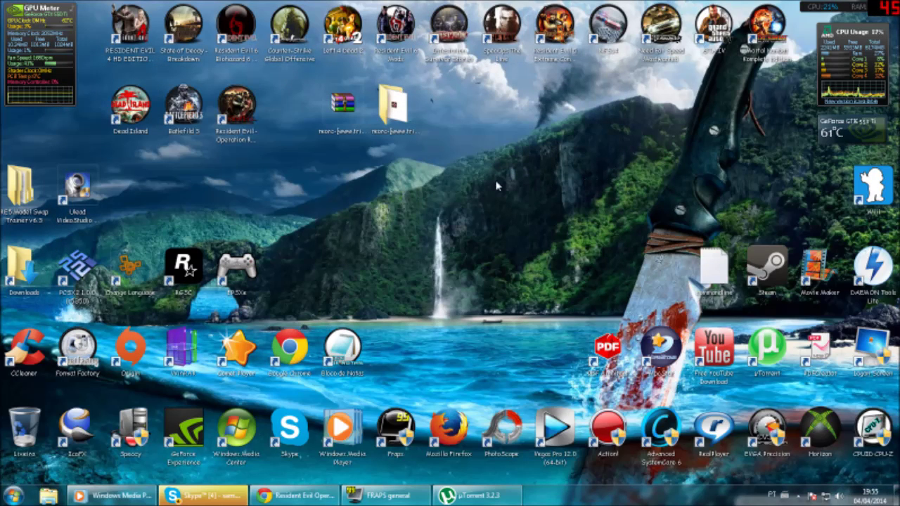
{"action": "left_click", "coordinate": [245, 142]}
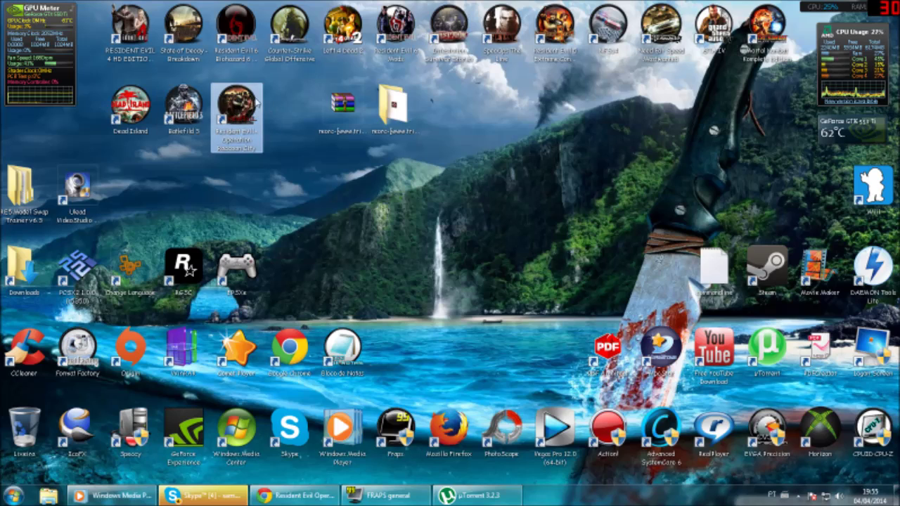
{"action": "left_click", "coordinate": [366, 187]}
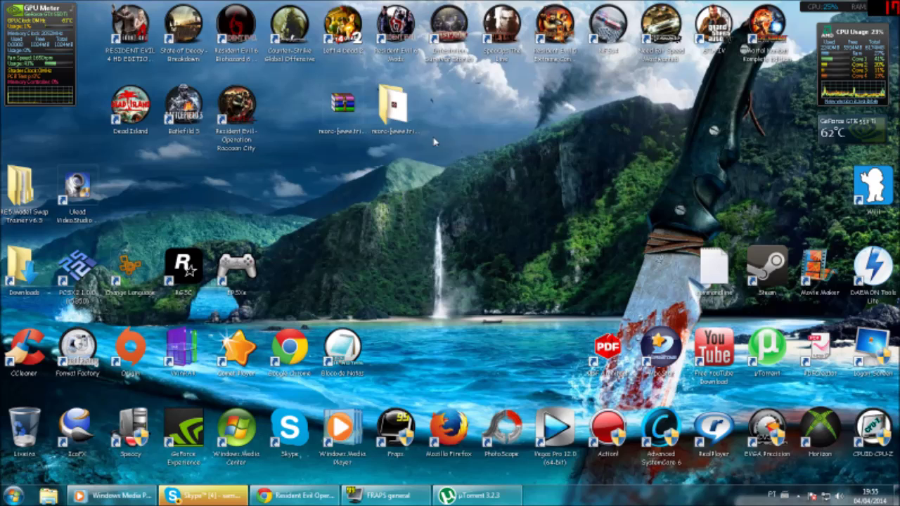
{"action": "double_click", "coordinate": [393, 107]}
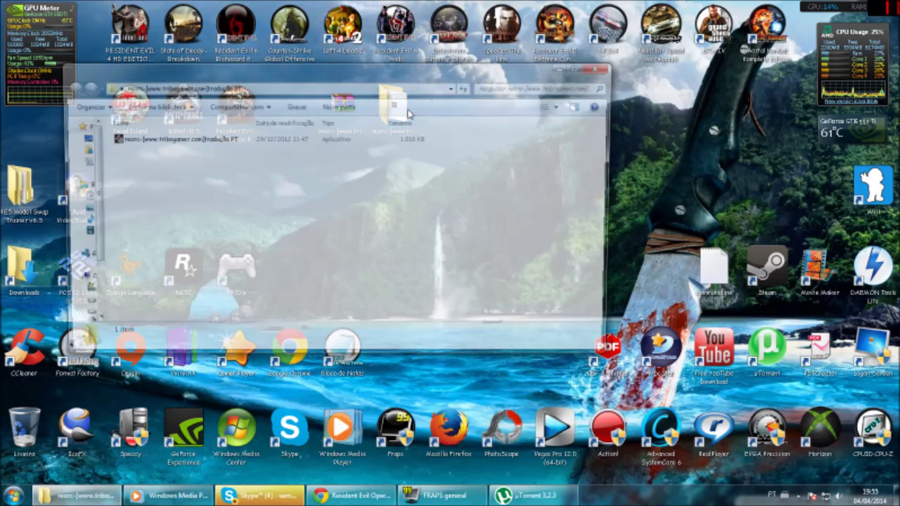
{"action": "left_click", "coordinate": [332, 142]}
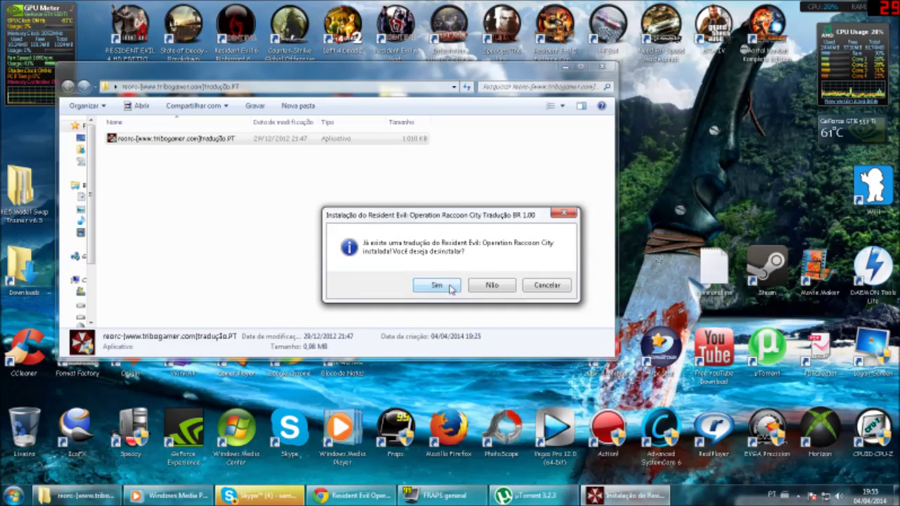
{"action": "left_click", "coordinate": [492, 287]}
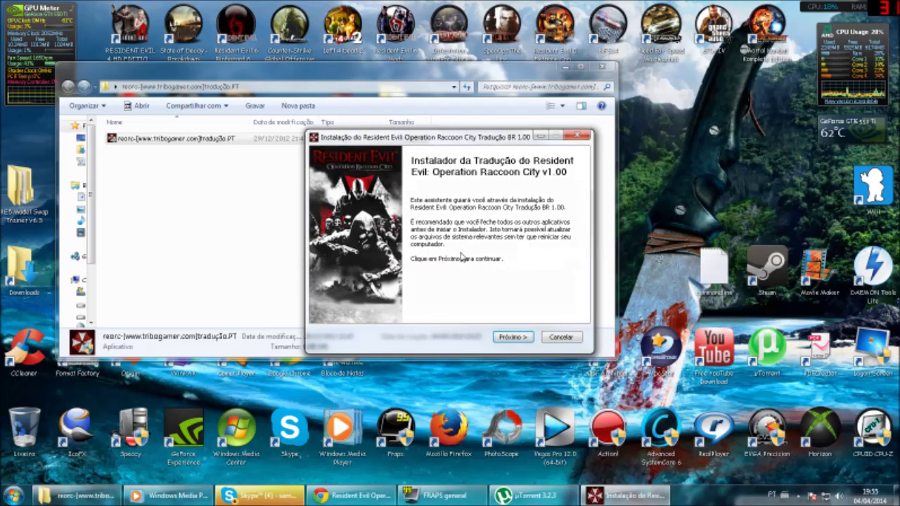
- Advance the translation installer past the welcome, information and credits pages to the Sistema de Localização page
{"action": "left_click", "coordinate": [511, 338]}
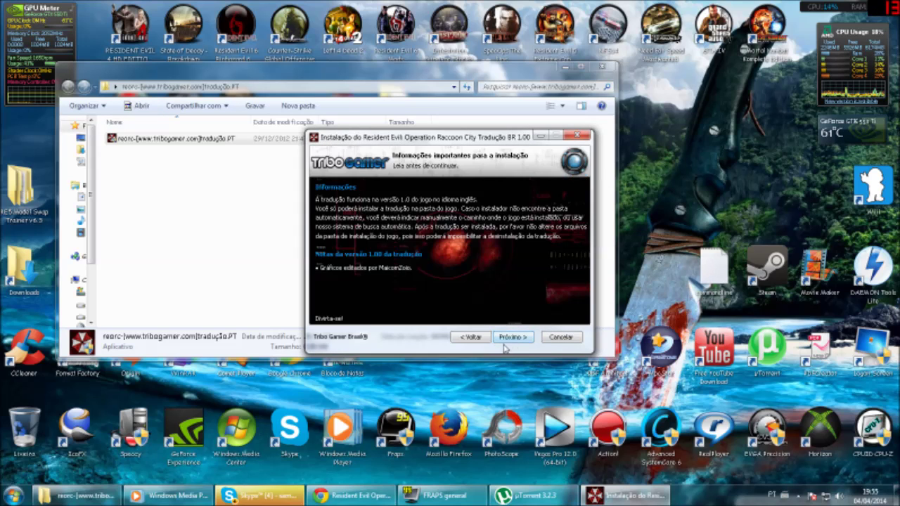
{"action": "left_click", "coordinate": [511, 338]}
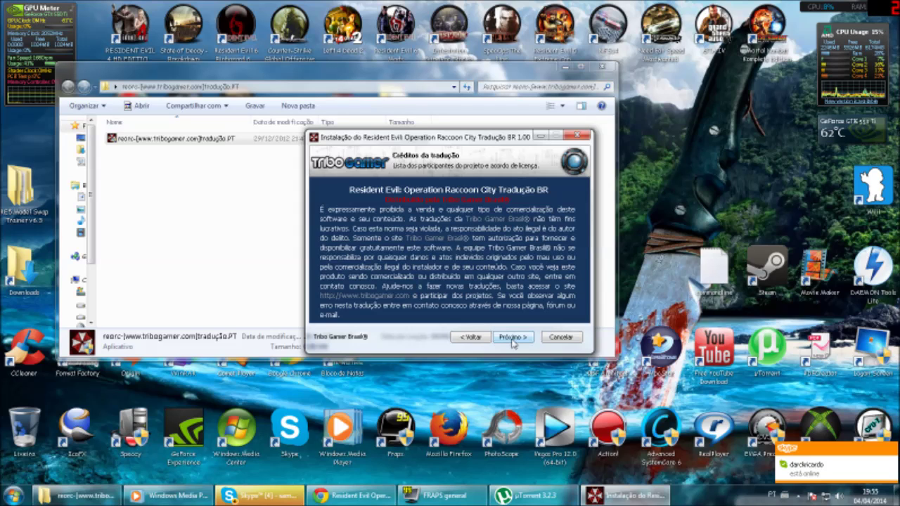
{"action": "left_click", "coordinate": [512, 338]}
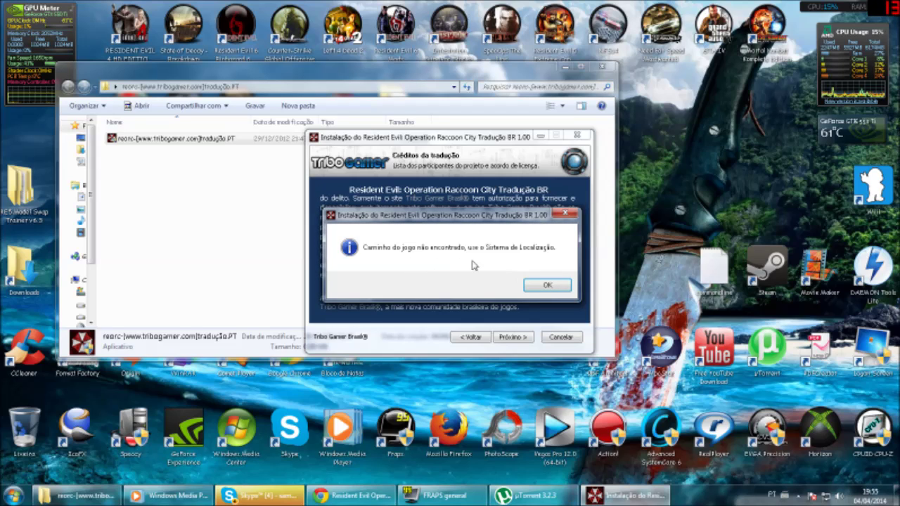
{"action": "left_click", "coordinate": [545, 286]}
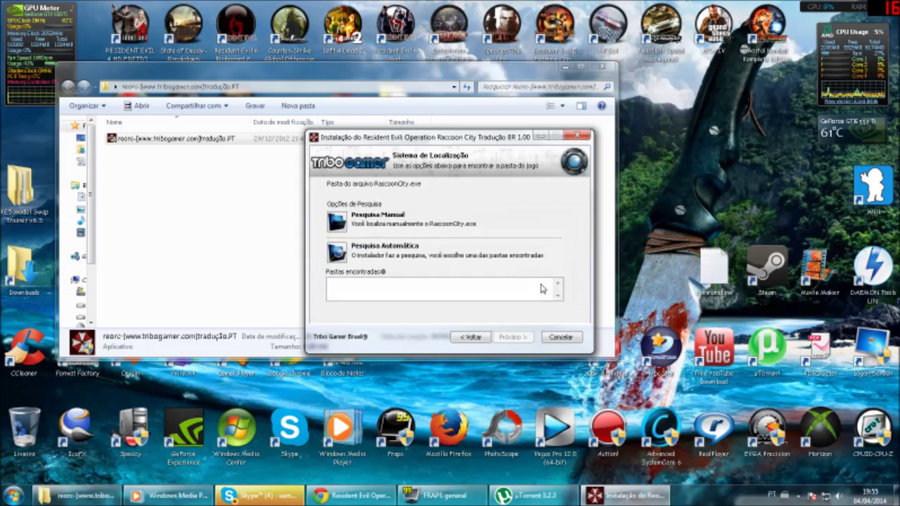
- Manually locate RaccoonCity.exe in D:\Resident Evil Operation Raccon City\Resident Evil - Operation Raccoon City, and exit the translation installer without installing
{"action": "left_click", "coordinate": [336, 222]}
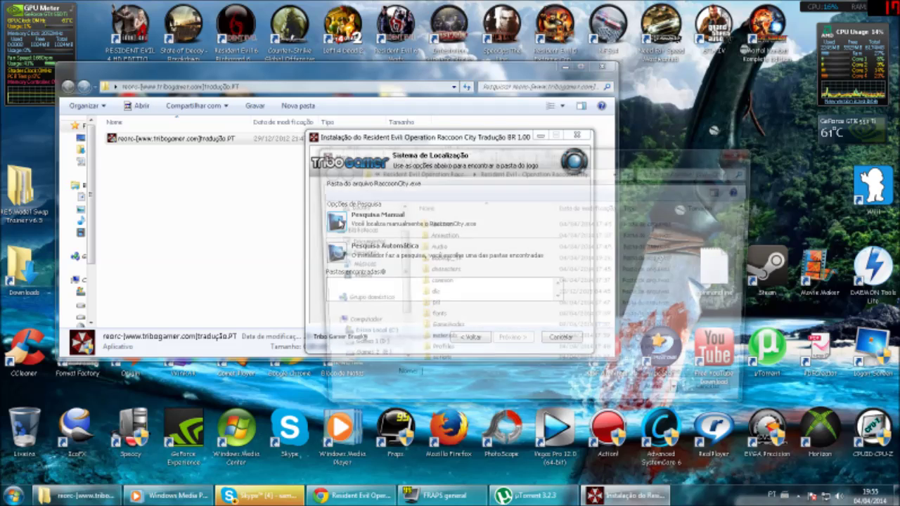
{"action": "left_click_drag", "start_coordinate": [401, 259], "coordinate": [401, 265]}
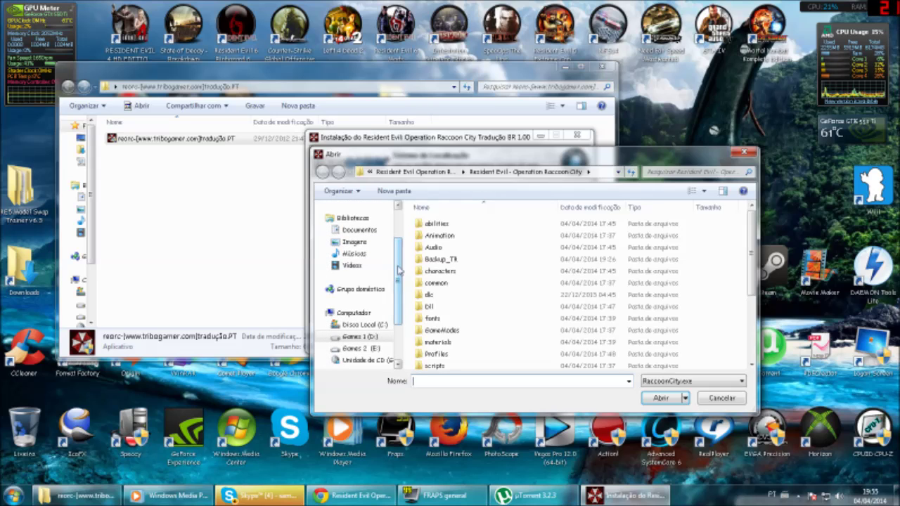
{"action": "left_click", "coordinate": [350, 337]}
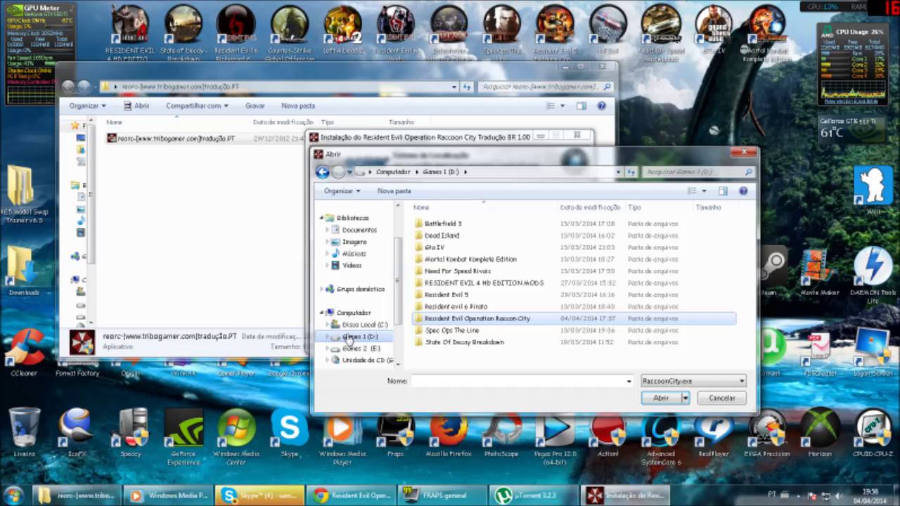
{"action": "double_click", "coordinate": [466, 320]}
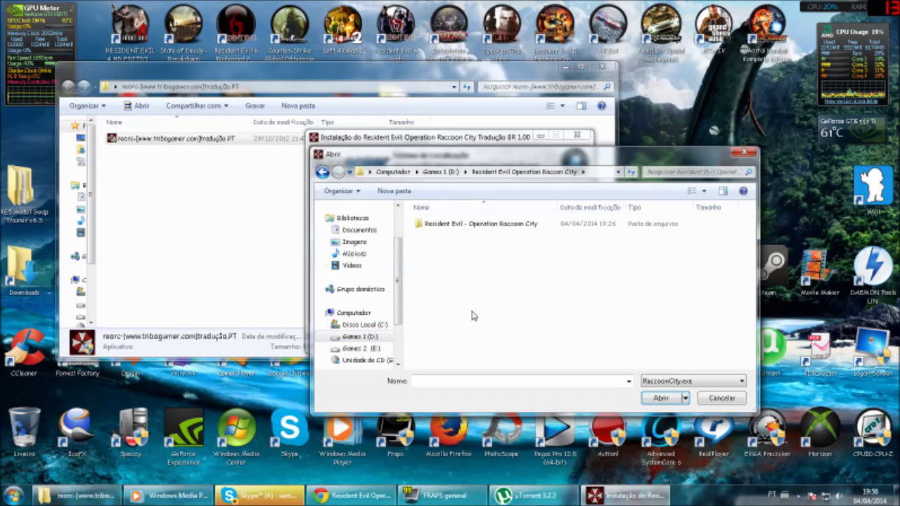
{"action": "double_click", "coordinate": [485, 223]}
{"action": "scroll", "coordinate": [555, 298], "scroll_direction": "down", "scroll_amount": 3}
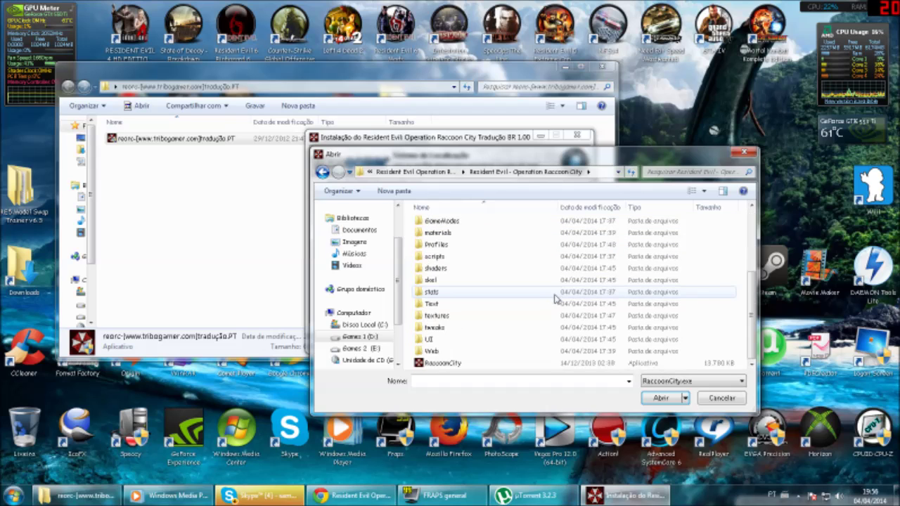
{"action": "left_click", "coordinate": [534, 366]}
{"action": "left_click", "coordinate": [660, 398]}
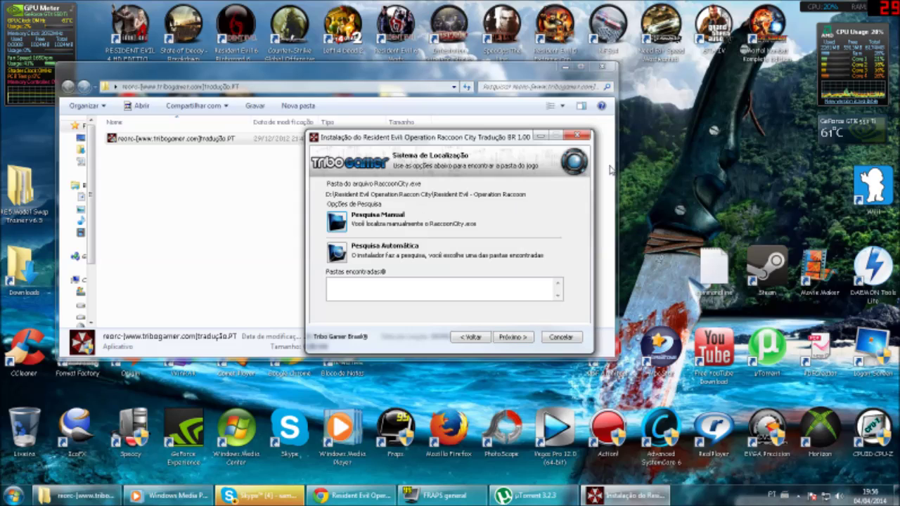
{"action": "left_click", "coordinate": [576, 140]}
{"action": "left_click", "coordinate": [499, 290]}
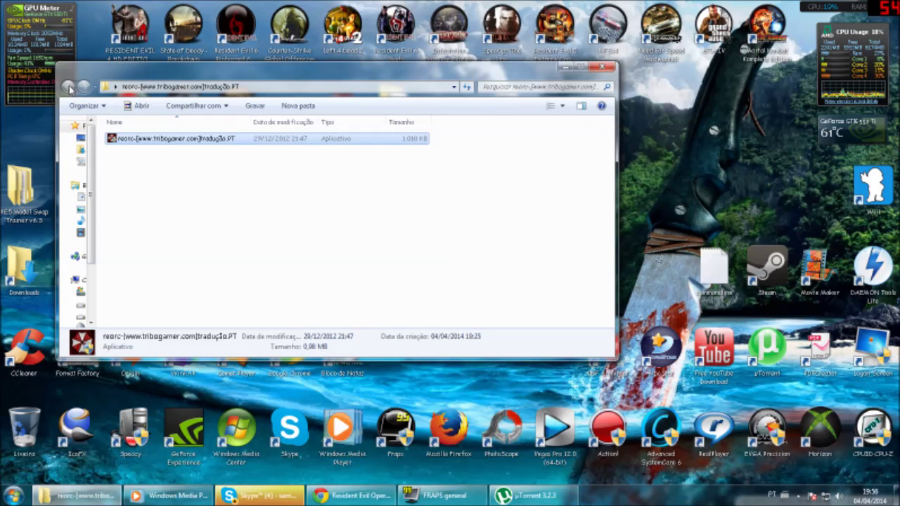
- View the computer's drives, point out Disco Local (C:), and close the window
{"action": "left_click", "coordinate": [75, 280]}
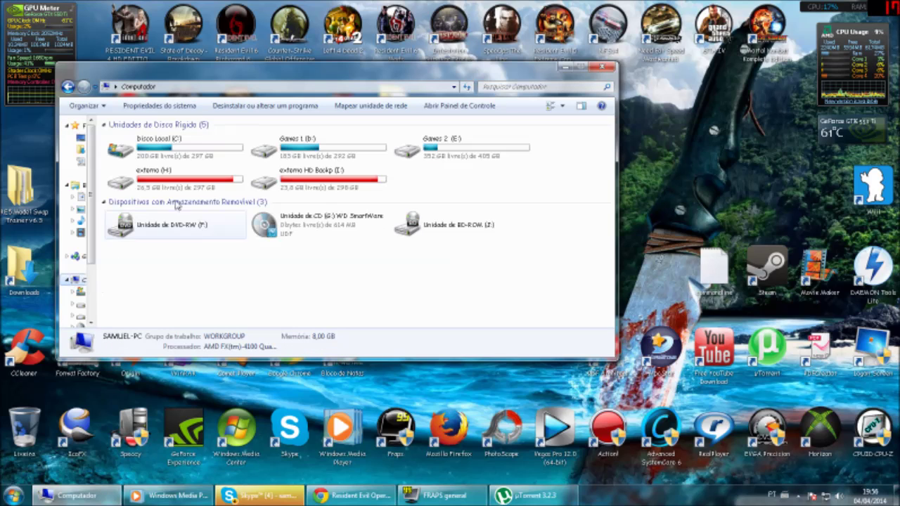
{"action": "left_click", "coordinate": [172, 146]}
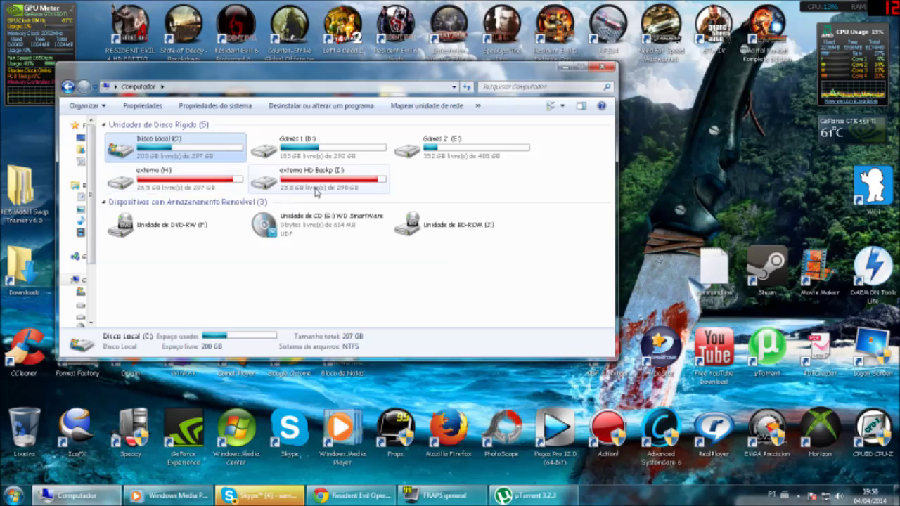
{"action": "left_click", "coordinate": [474, 186]}
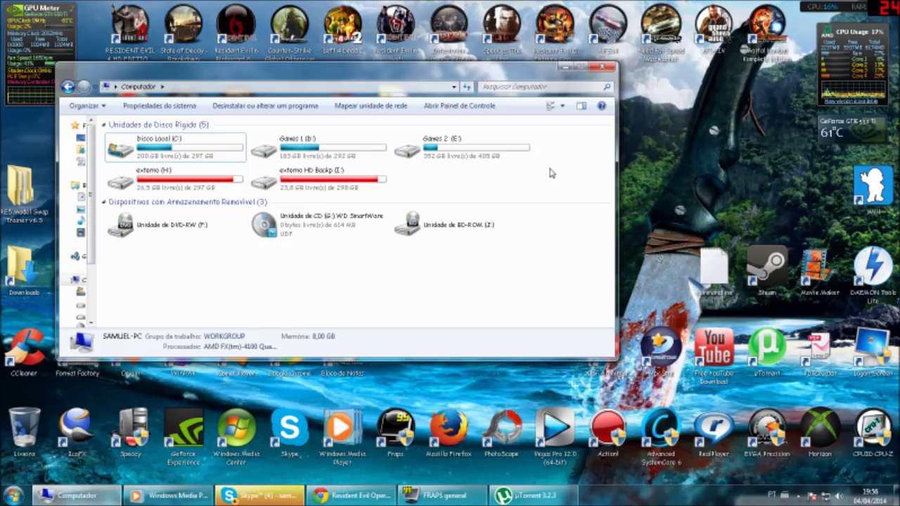
{"action": "left_click", "coordinate": [603, 68]}
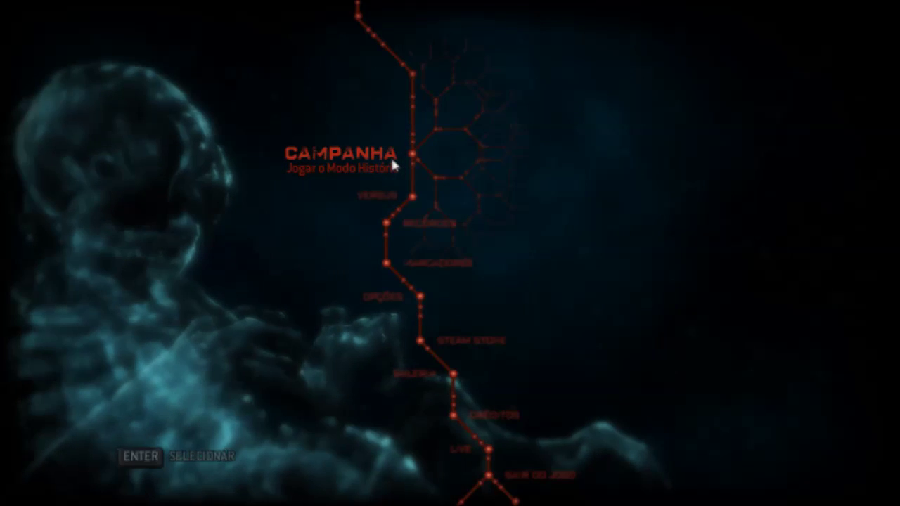
- Open the Campanha options in the translated Resident Evil: Operation Raccoon City game
{"action": "left_click", "coordinate": [378, 163]}
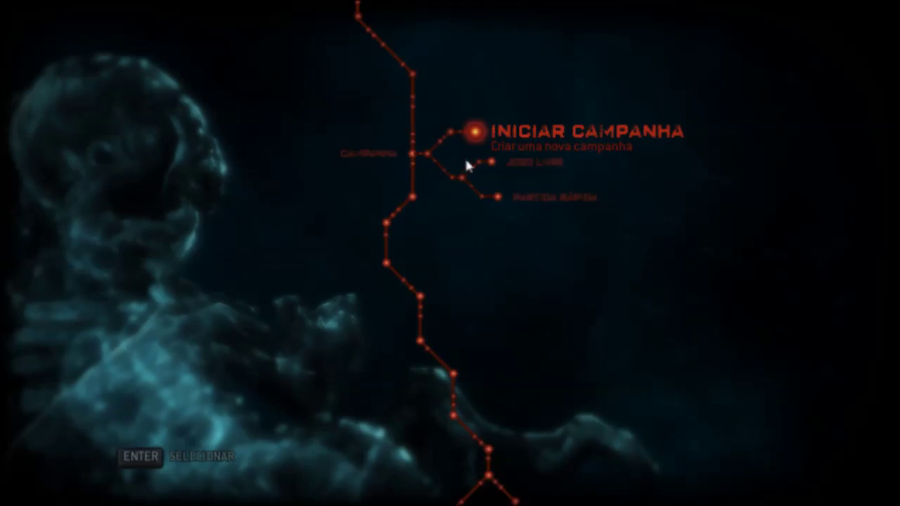